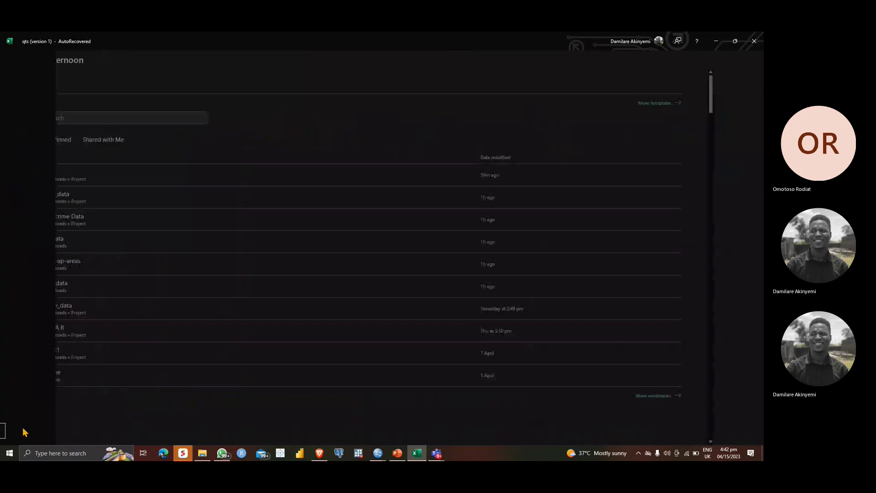
Step: Examine the custom dictionaries in the Proofing options and close the list without changes
{"action": "left_click", "coordinate": [250, 156]}
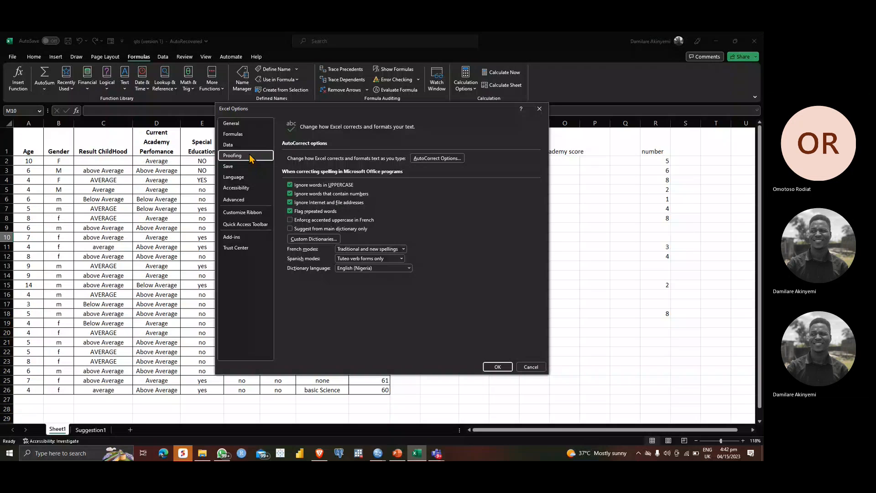
{"action": "left_click", "coordinate": [301, 241]}
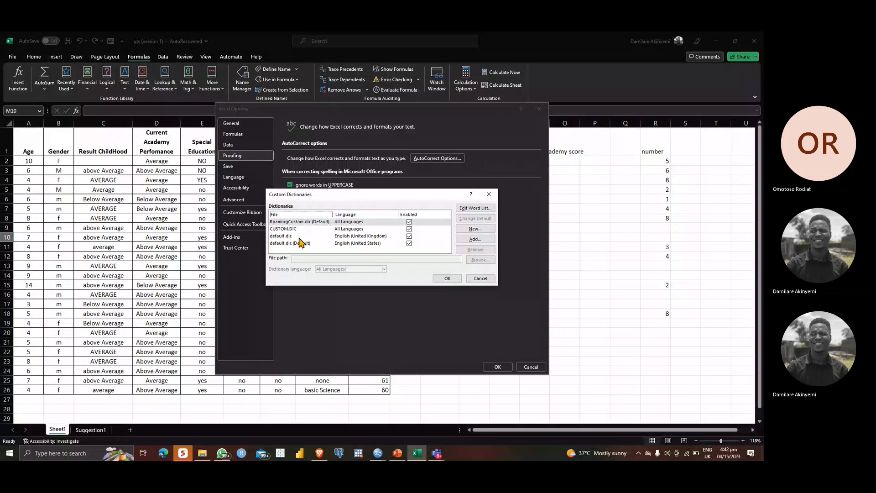
{"action": "left_click", "coordinate": [488, 195]}
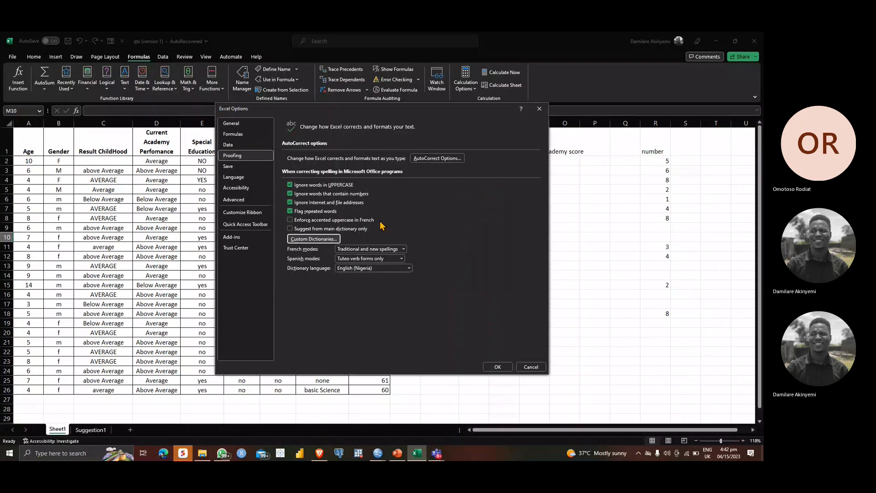
Step: Add an AutoCorrect entry that replaces M with MALE and accept the AutoCorrect settings
{"action": "left_click", "coordinate": [446, 159]}
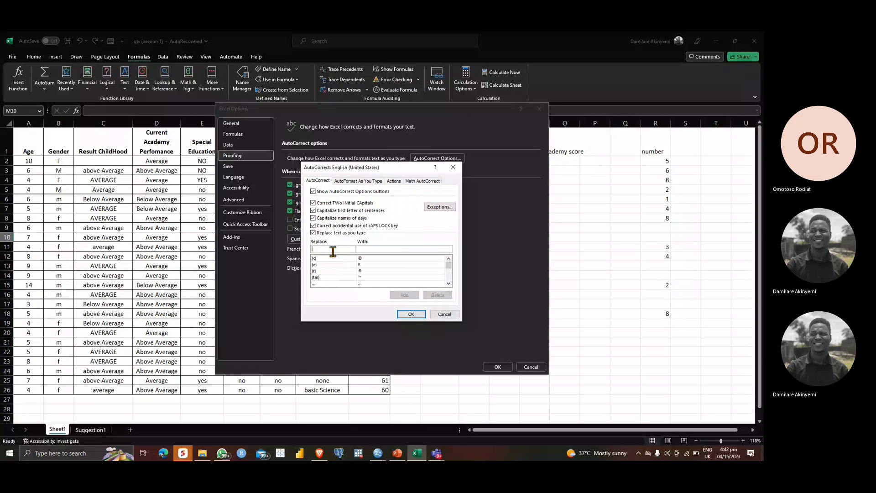
{"action": "type", "text": "M"}
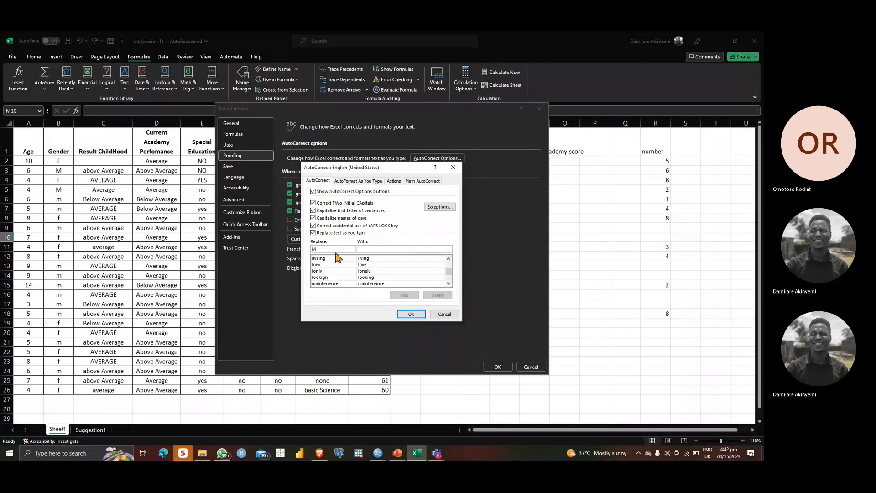
{"action": "key", "text": "Tab"}
{"action": "type", "text": "MALE"}
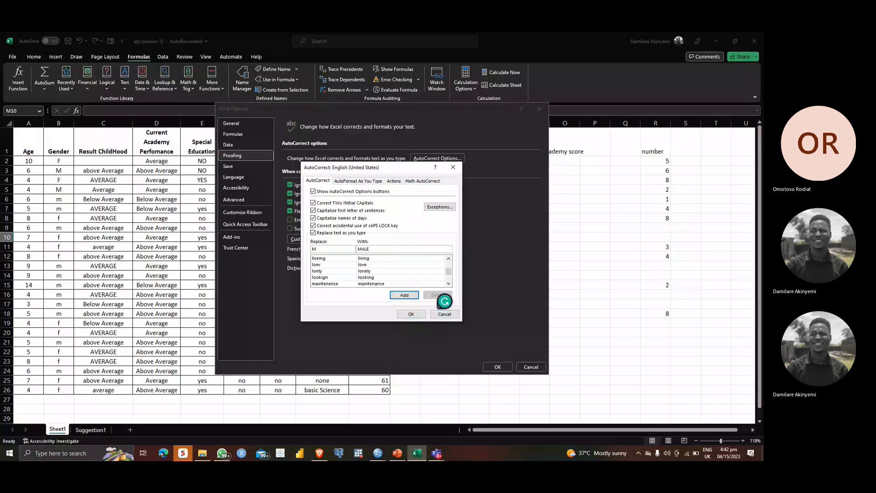
{"action": "left_click", "coordinate": [399, 297]}
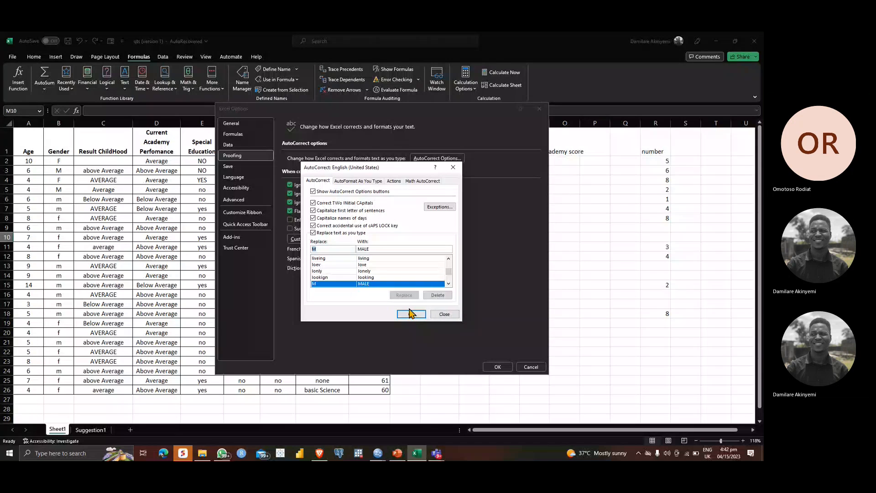
{"action": "left_click", "coordinate": [411, 314]}
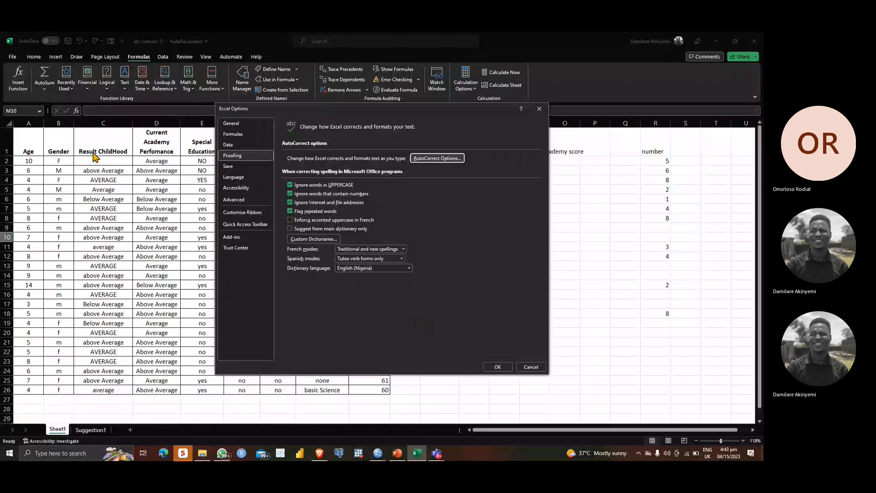
Step: Switch to PowerPoint to read the slide on correcting misspelled words, return to Excel and dismiss the Excel Options
{"action": "left_click", "coordinate": [396, 454]}
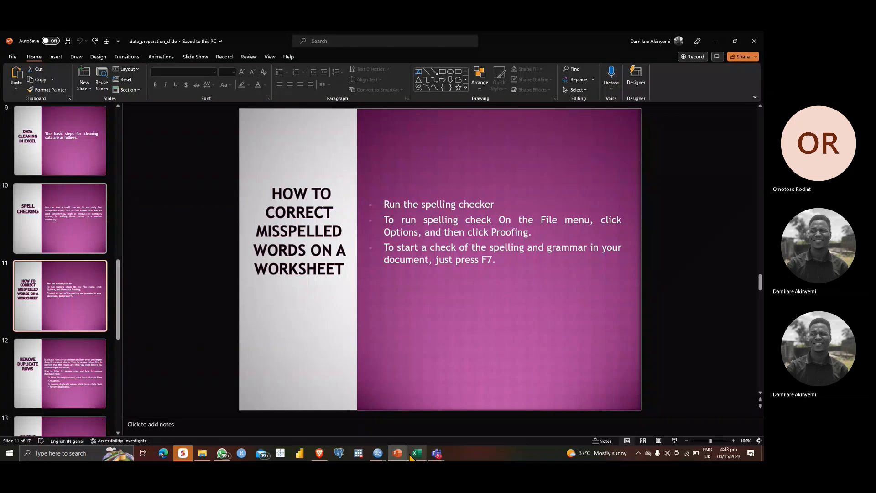
{"action": "mouse_move", "coordinate": [410, 456]}
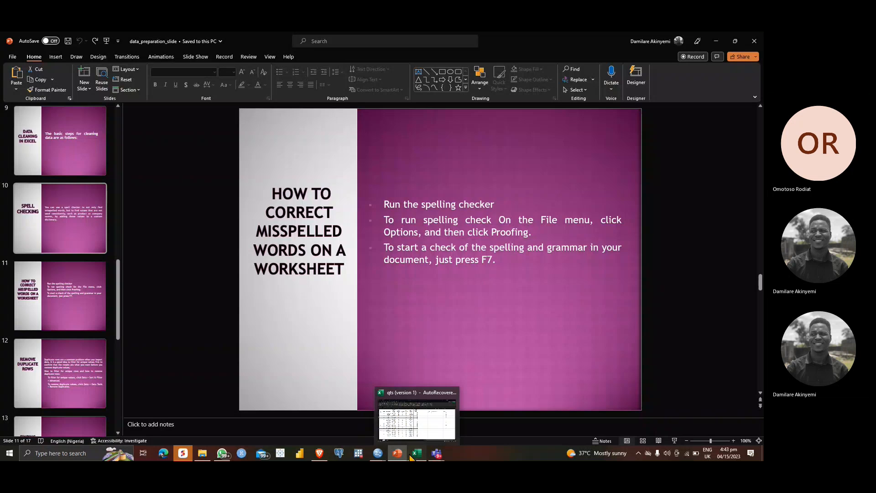
{"action": "left_click", "coordinate": [411, 456]}
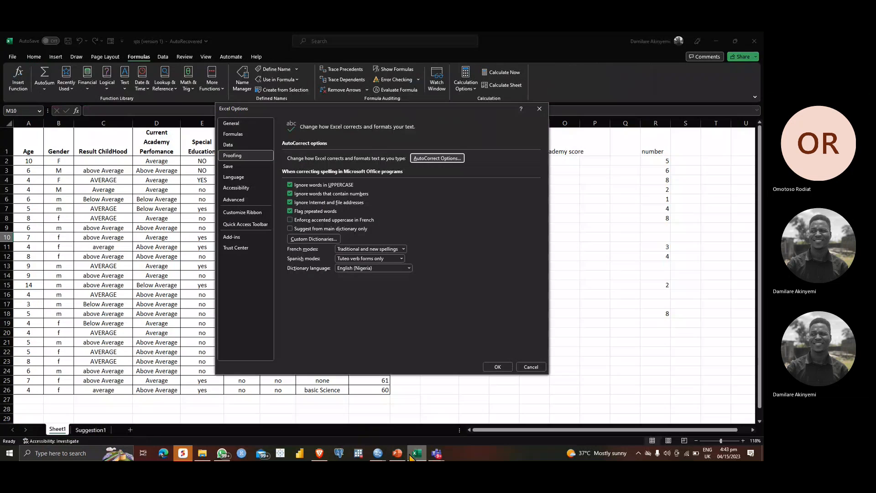
{"action": "left_click", "coordinate": [539, 109]}
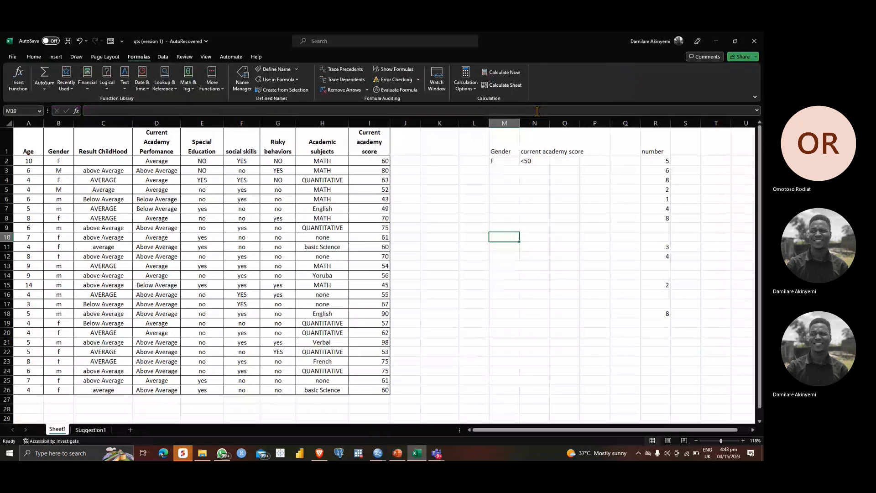
Step: Spell-check the whole sheet, correcting ChildHood to Childhood in C1 and Perfomance to Performance in D1
{"action": "key", "text": "F7"}
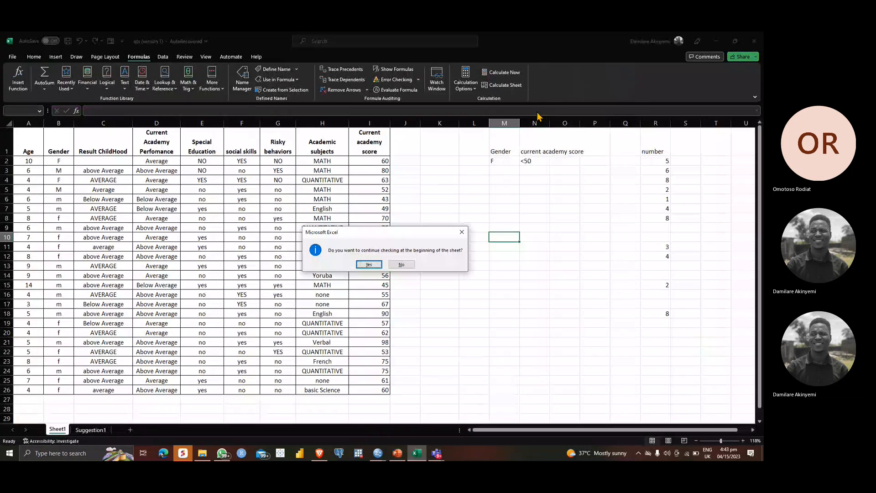
{"action": "left_click", "coordinate": [369, 265]}
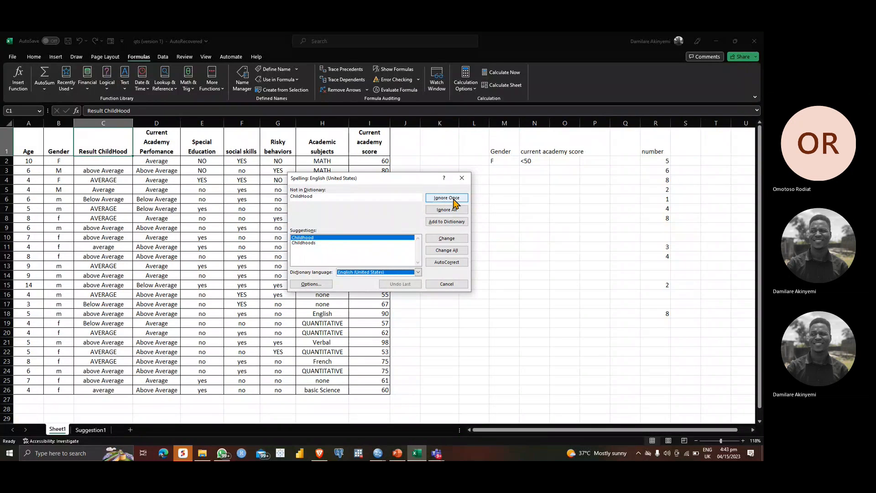
{"action": "left_click", "coordinate": [451, 240]}
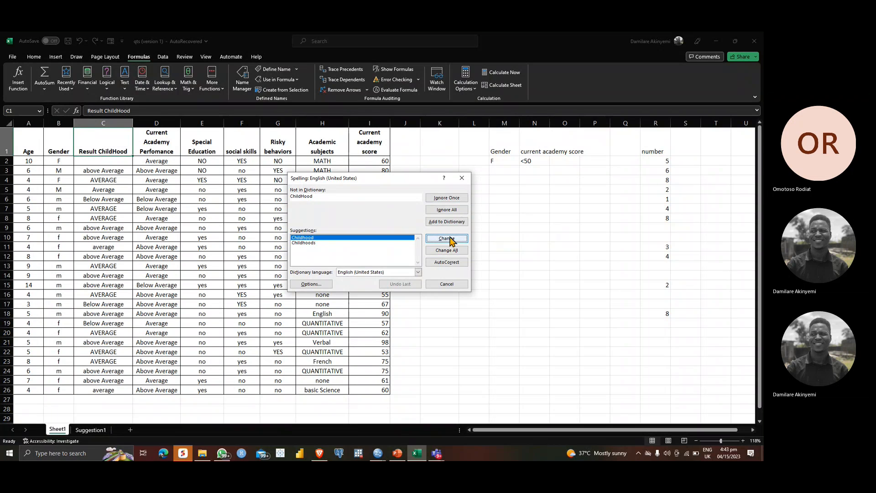
{"action": "left_click", "coordinate": [451, 252]}
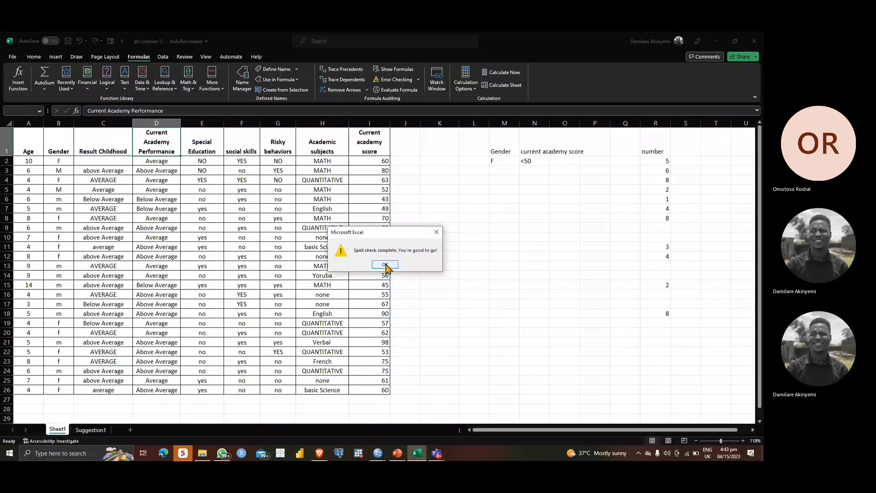
{"action": "left_click", "coordinate": [385, 264]}
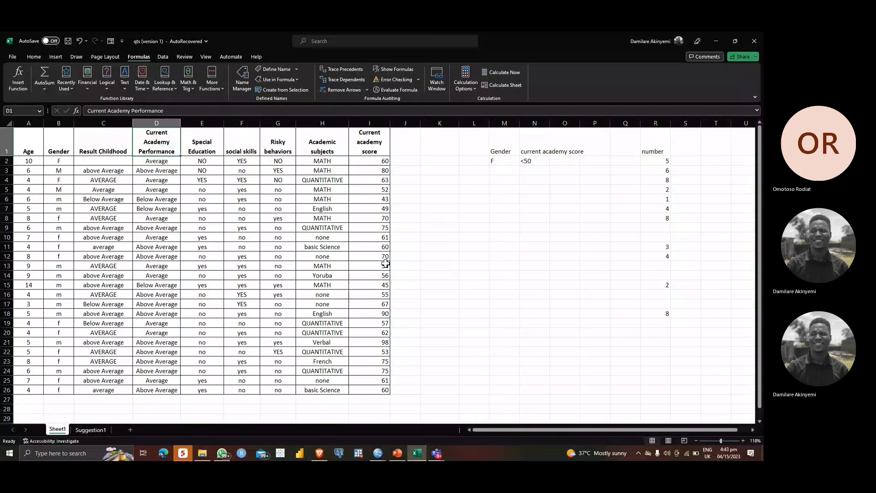
Step: Check the Gender entries, read the Remove Duplicate Rows slide in PowerPoint, and return to the Excel workbook
{"action": "left_click", "coordinate": [66, 177]}
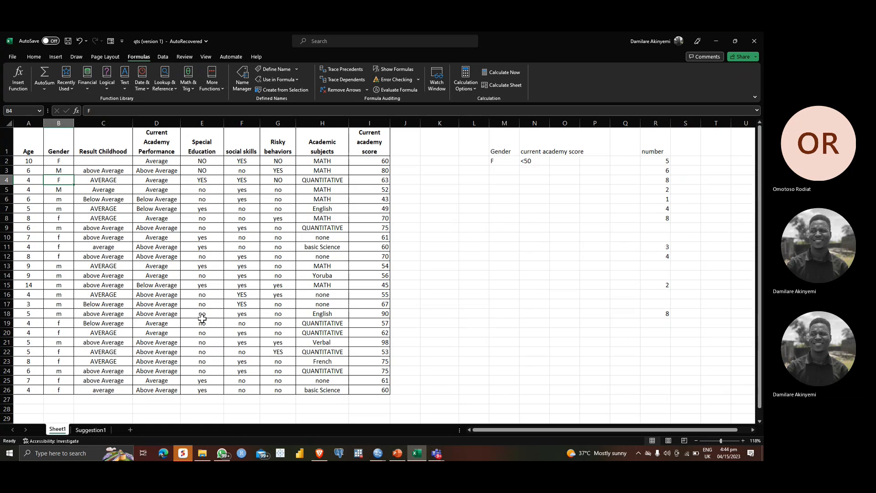
{"action": "key", "text": "alt+Tab"}
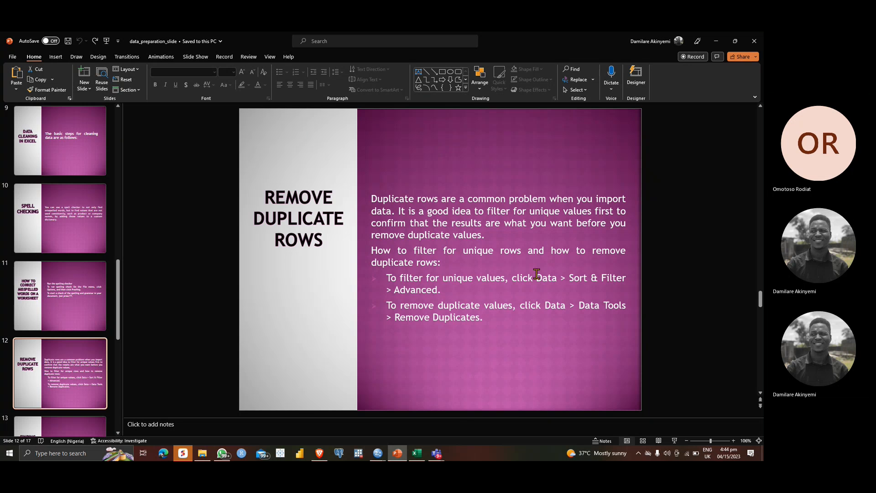
{"action": "mouse_move", "coordinate": [418, 453]}
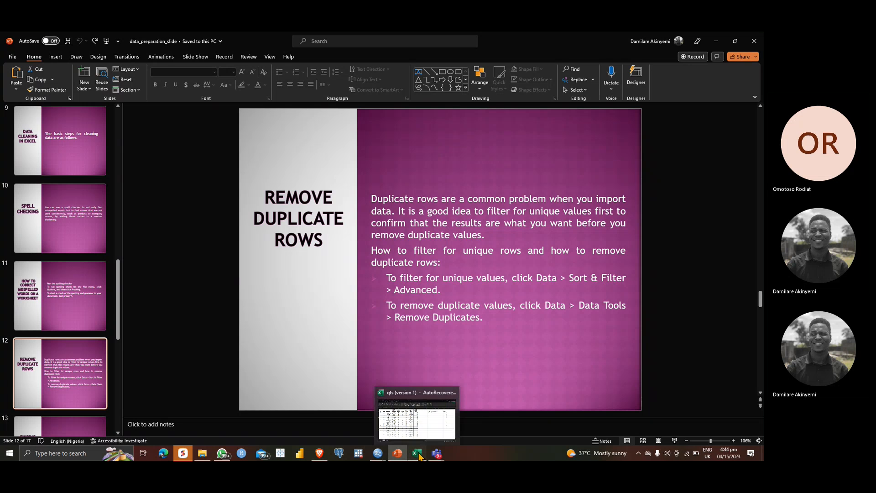
{"action": "left_click", "coordinate": [419, 453]}
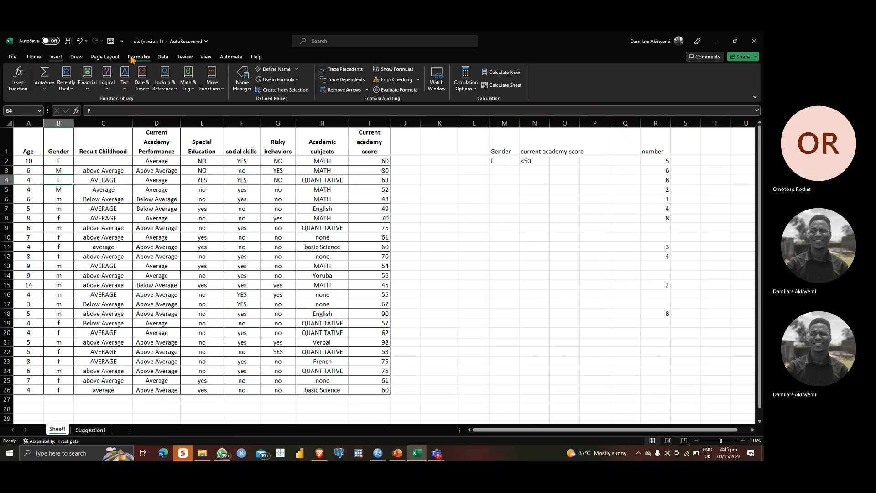
Step: Remove duplicate rows from A1:I26 by comparing all columns with the header option on, and undo the removal
{"action": "left_click", "coordinate": [162, 57]}
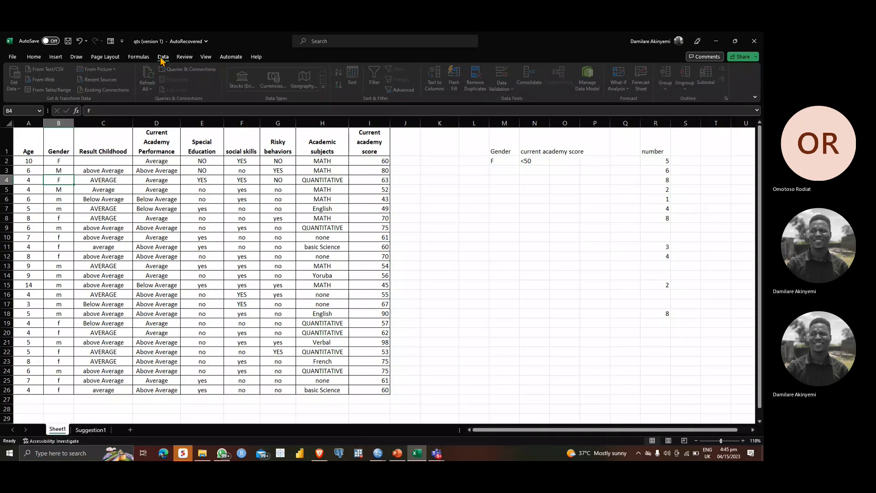
{"action": "left_click", "coordinate": [31, 155]}
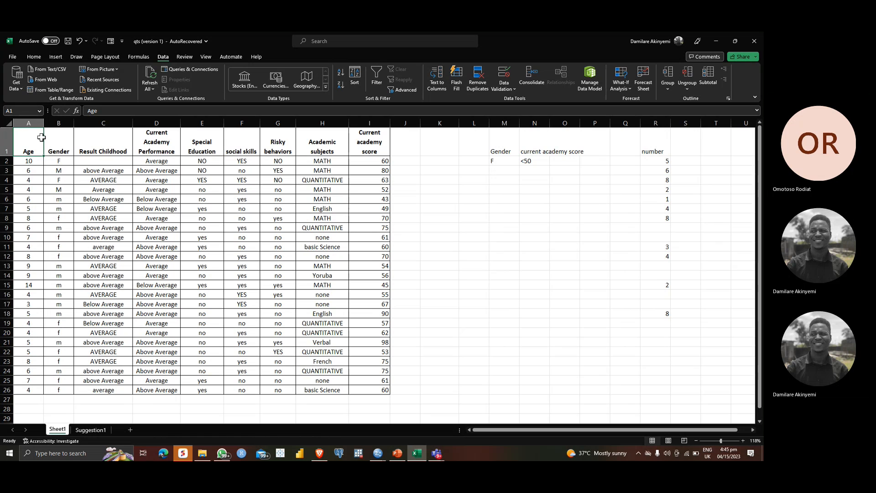
{"action": "left_click_drag", "start_coordinate": [41, 136], "coordinate": [386, 389]}
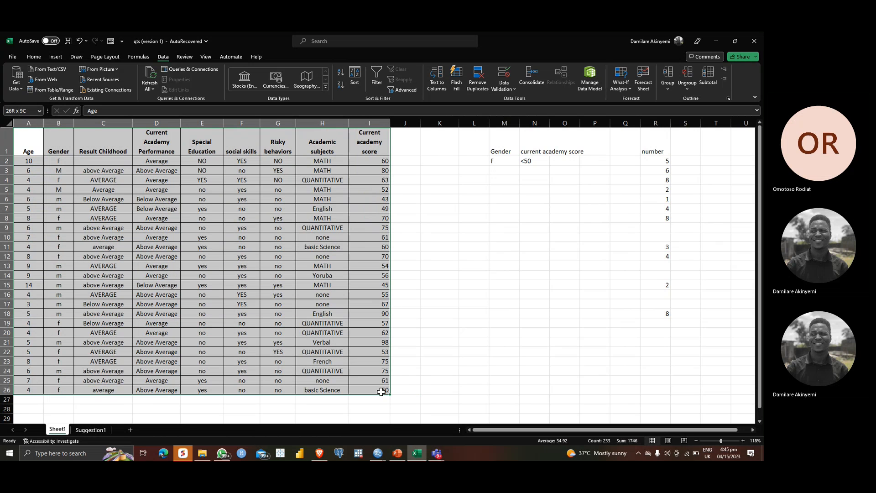
{"action": "left_click", "coordinate": [477, 84]}
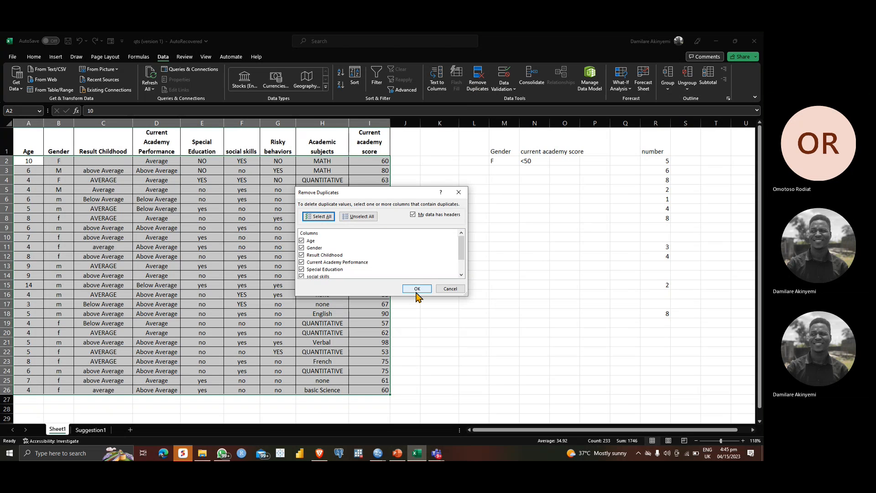
{"action": "left_click", "coordinate": [461, 276]}
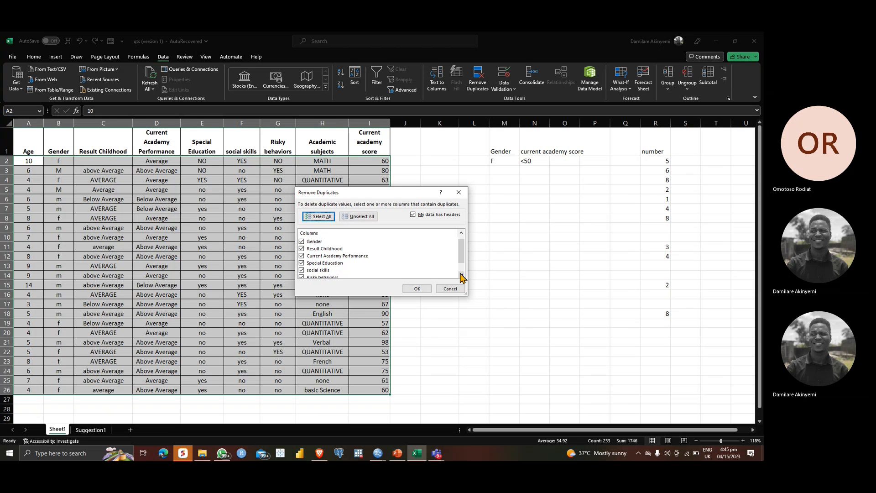
{"action": "left_click", "coordinate": [461, 276]}
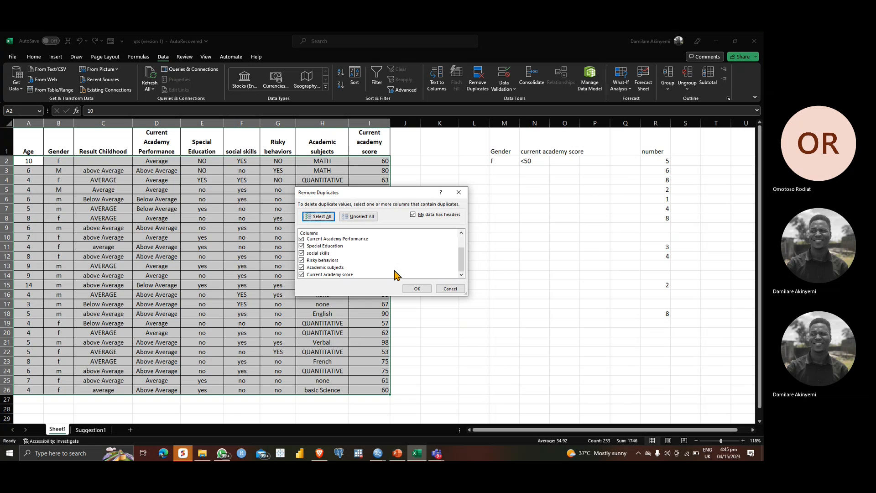
{"action": "left_click", "coordinate": [416, 289]}
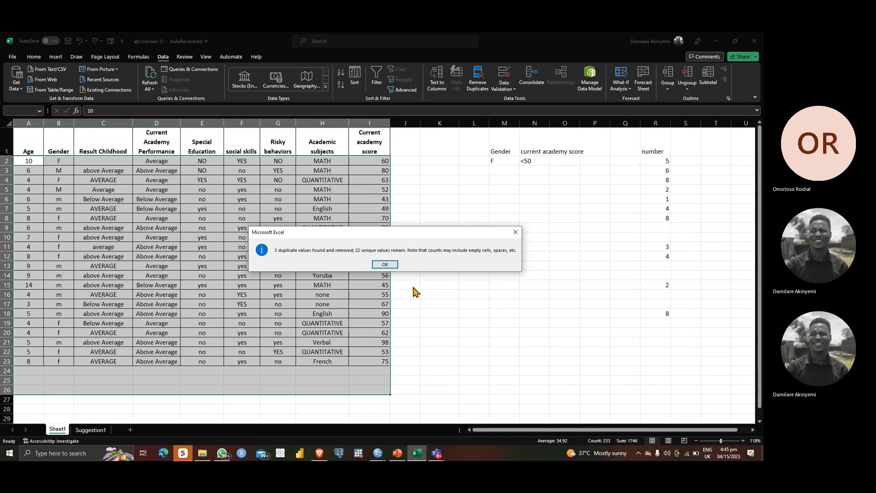
{"action": "left_click", "coordinate": [385, 266]}
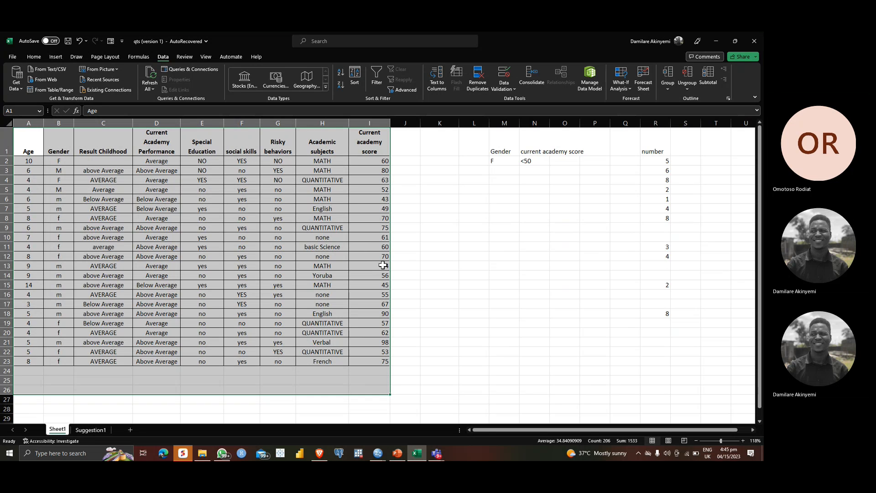
{"action": "key", "text": "ctrl+z"}
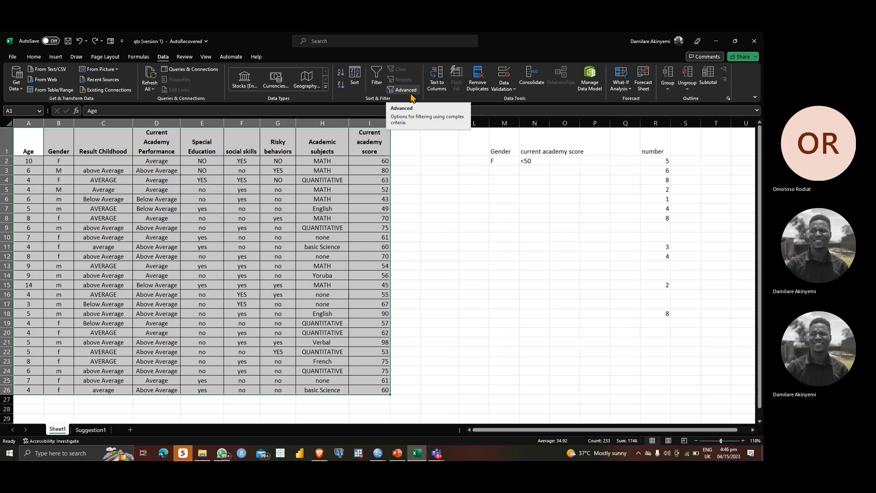
Step: Apply an in-place Advanced Filter with A1:I26 as both list and criteria range, showing unique records only
{"action": "left_click", "coordinate": [411, 95]}
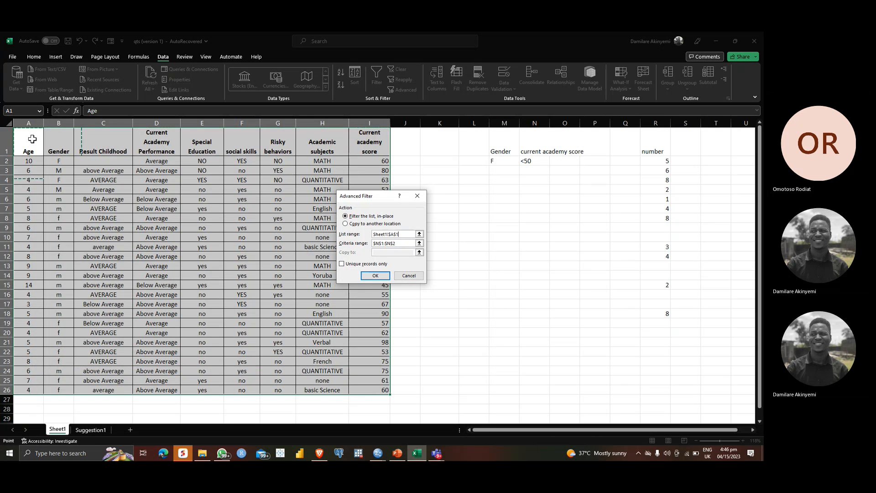
{"action": "left_click_drag", "start_coordinate": [32, 144], "coordinate": [368, 390]}
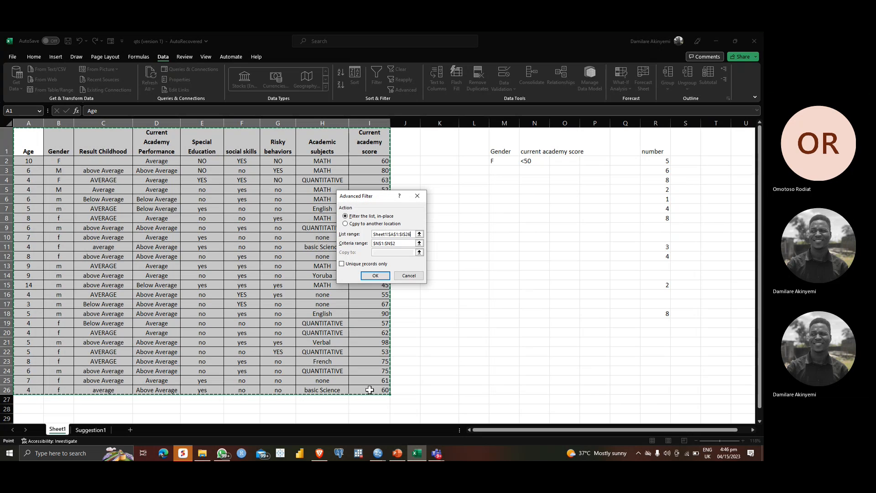
{"action": "left_click", "coordinate": [419, 244]}
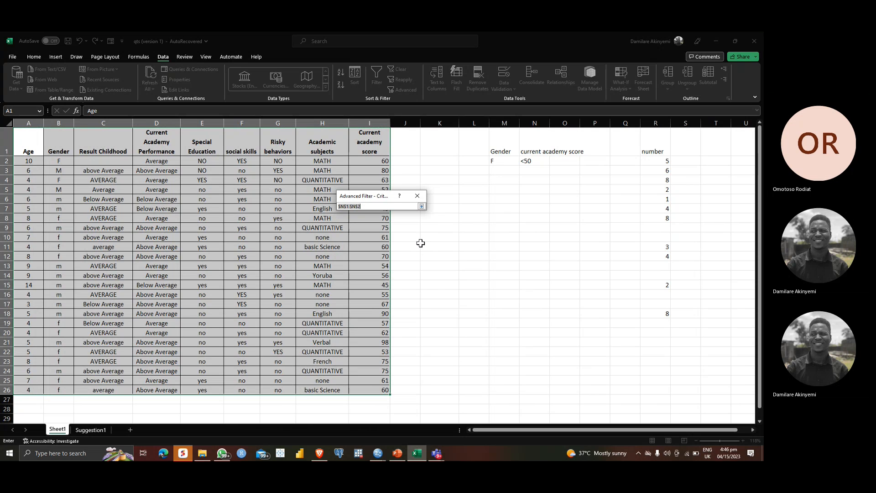
{"action": "left_click", "coordinate": [29, 137]}
{"action": "left_click_drag", "start_coordinate": [29, 137], "coordinate": [379, 392]}
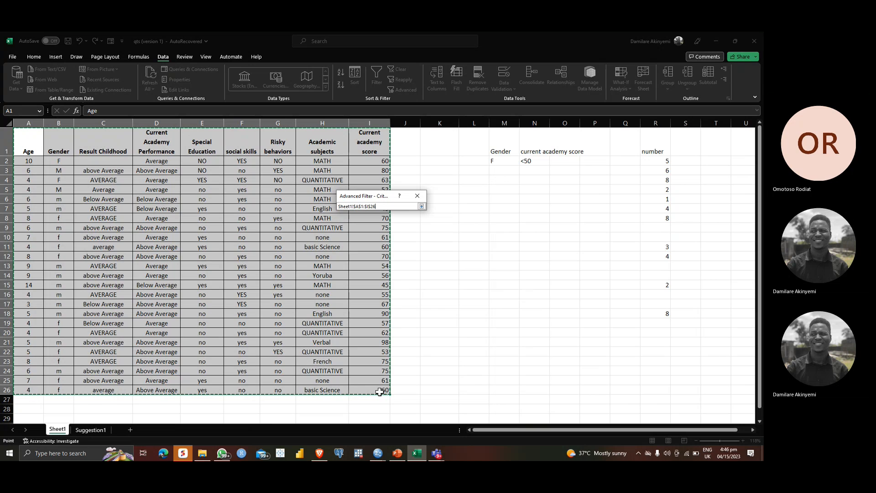
{"action": "left_click", "coordinate": [422, 207]}
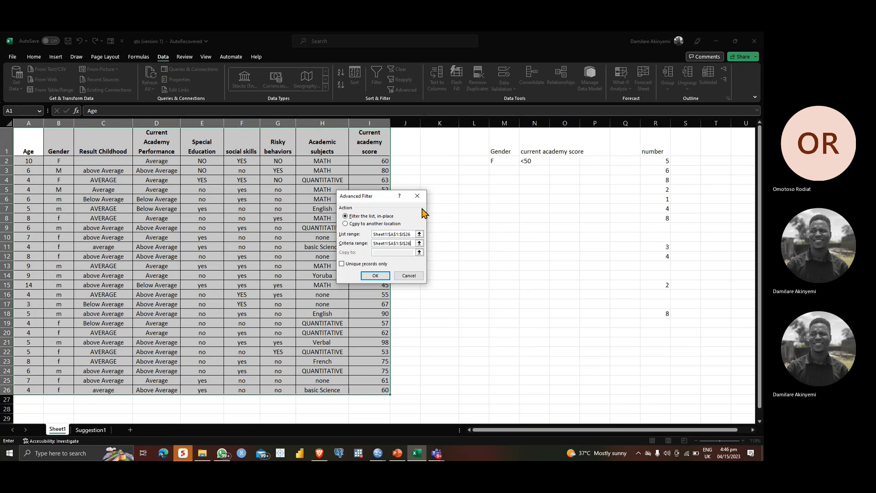
{"action": "left_click", "coordinate": [342, 264]}
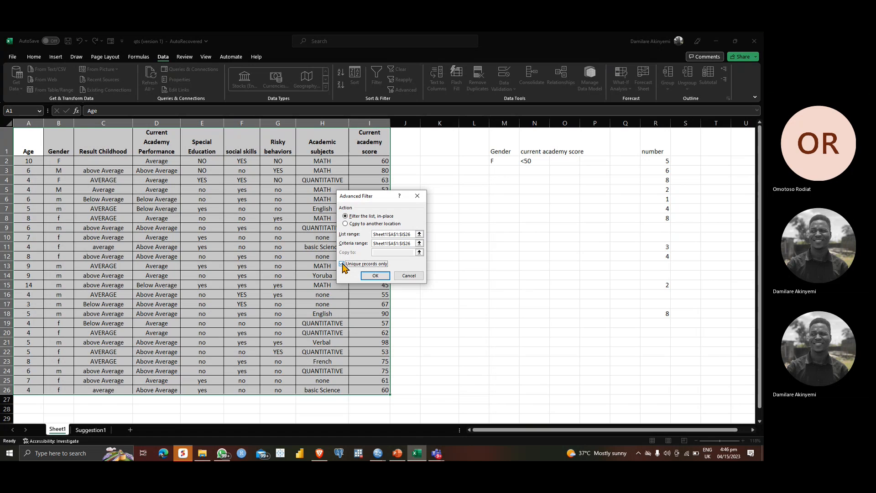
{"action": "left_click", "coordinate": [375, 276]}
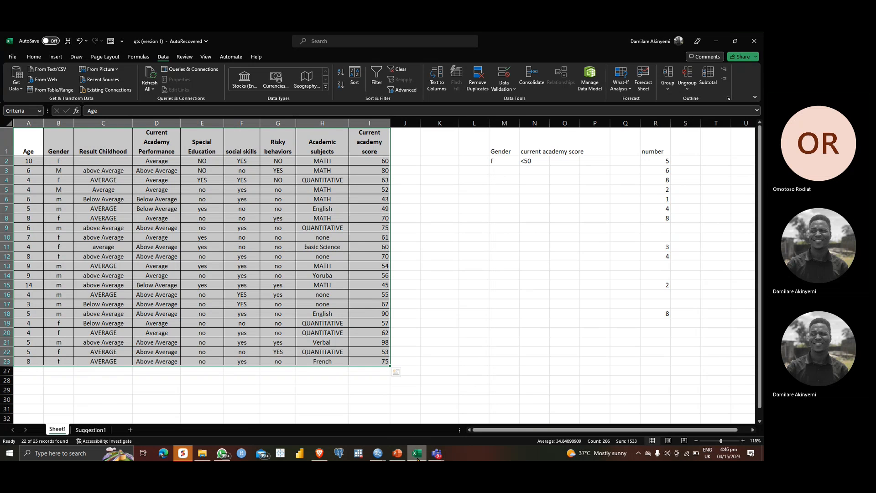
Step: Switch to PowerPoint to read the Finding and Replacing Text slide, and return to the Excel workbook
{"action": "left_click", "coordinate": [394, 456]}
{"action": "left_click", "coordinate": [43, 426]}
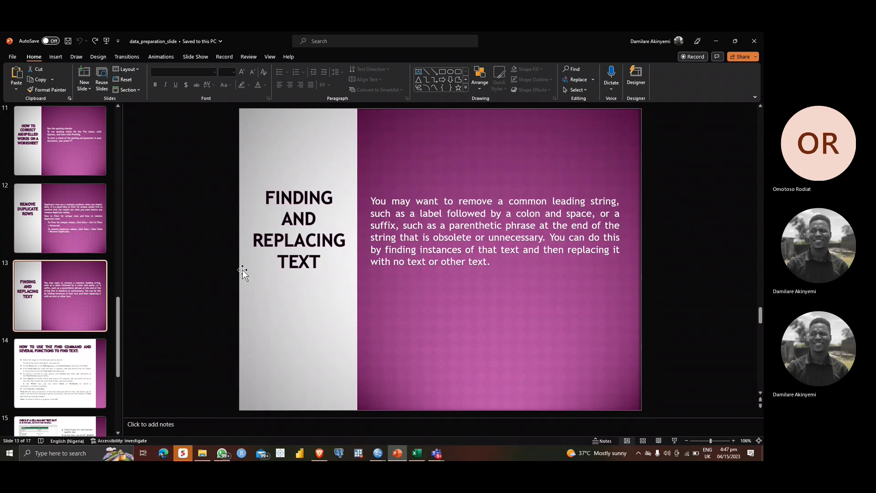
{"action": "left_click", "coordinate": [416, 457]}
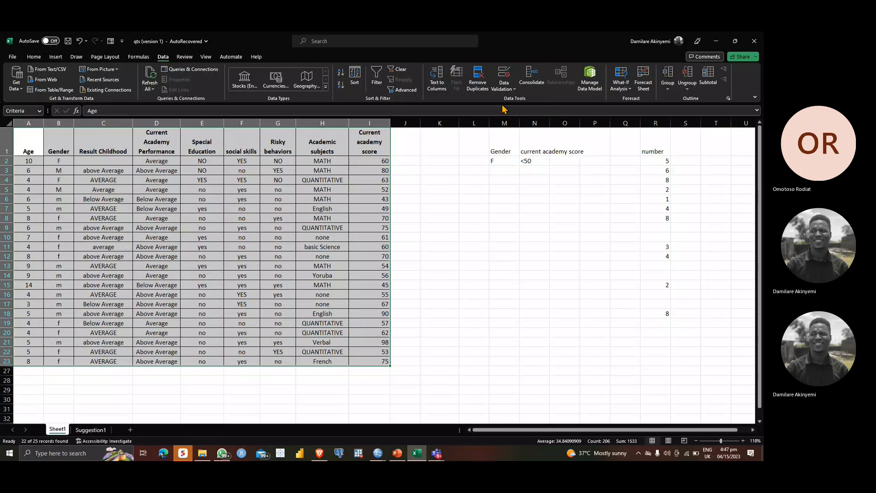
Step: Find all cells containing YES in the sheet and look through the list of matches
{"action": "key", "text": "ctrl+f"}
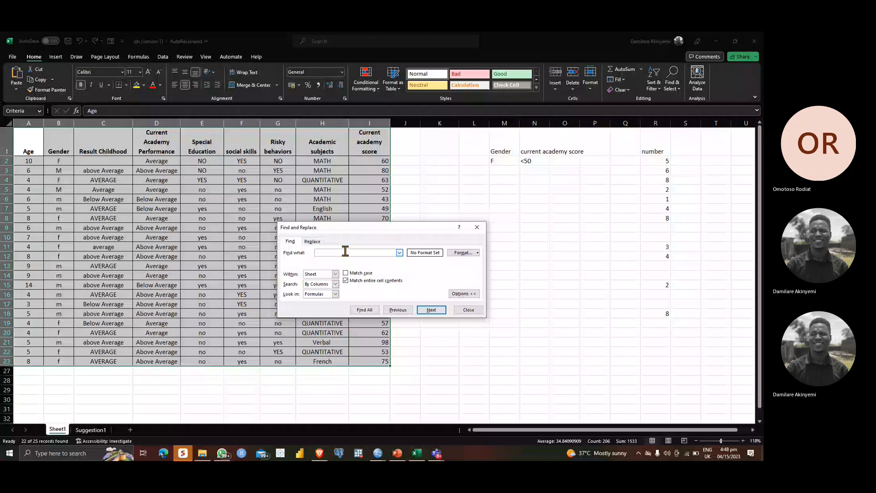
{"action": "type", "text": "yES"}
{"action": "key", "text": "BackSpace"}
{"action": "key", "text": "BackSpace"}
{"action": "key", "text": "BackSpace"}
{"action": "type", "text": "YES"}
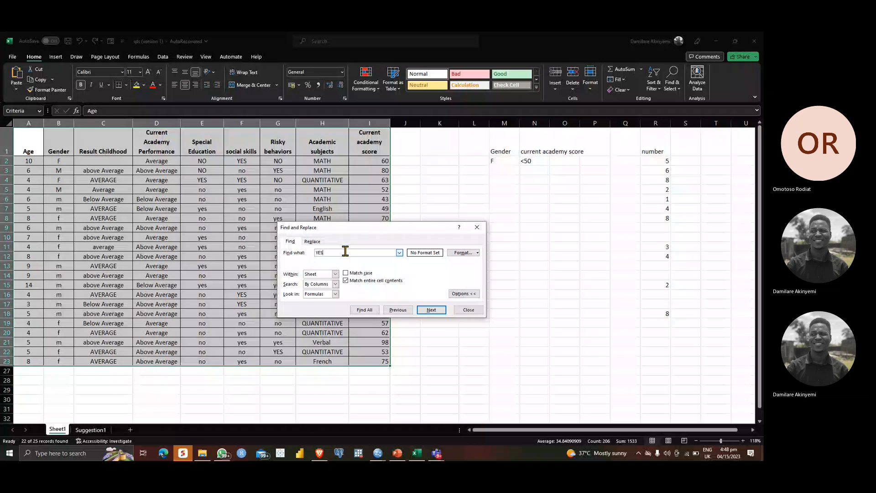
{"action": "left_click", "coordinate": [365, 310]}
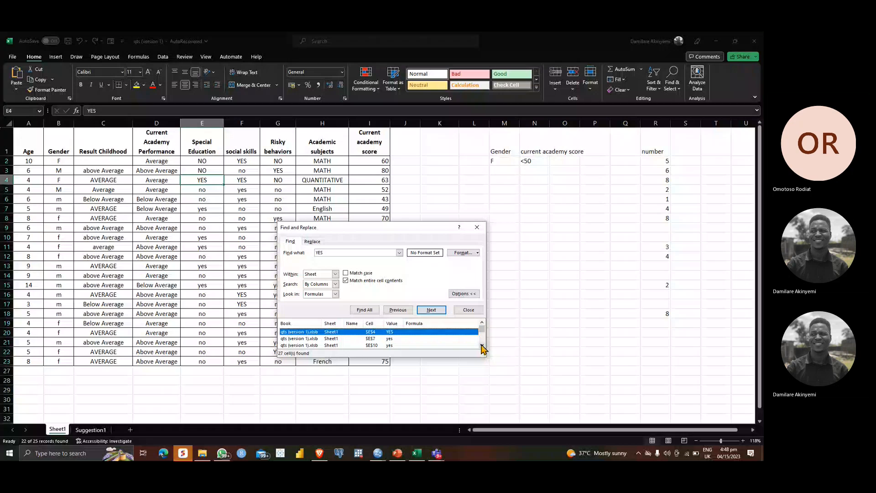
{"action": "scroll", "coordinate": [482, 348], "scroll_direction": "down", "scroll_amount": 1}
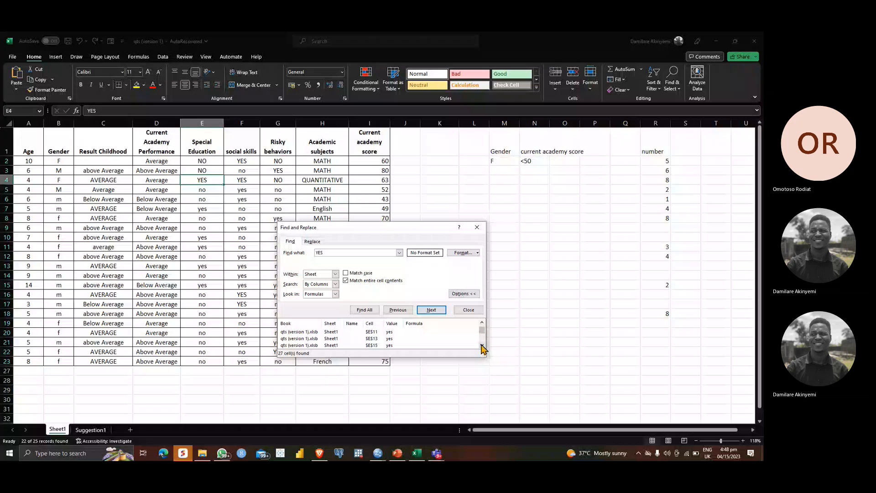
Step: Replace every YES with 1 in the social skills column, from F1 to F23
{"action": "left_click", "coordinate": [312, 241]}
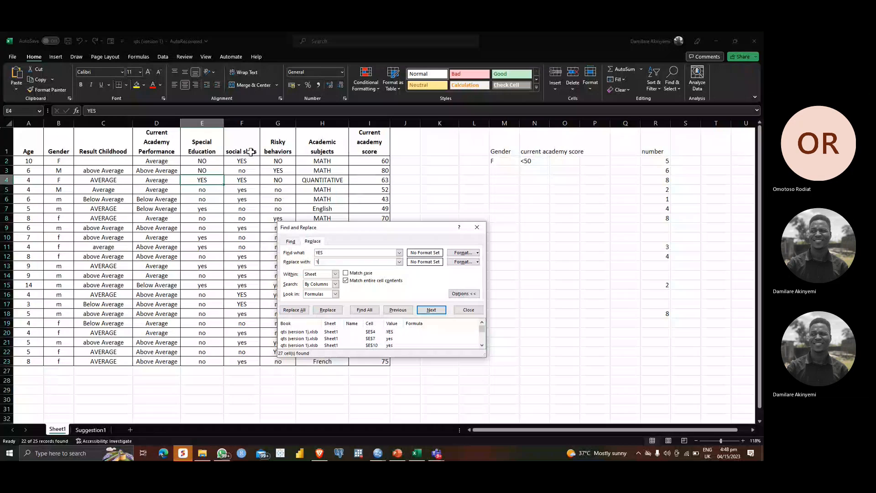
{"action": "left_click", "coordinate": [242, 131]}
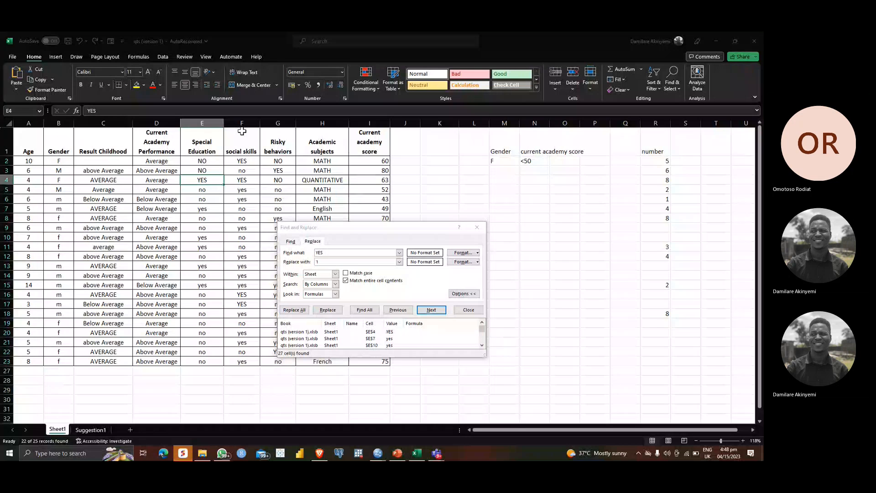
{"action": "left_click", "coordinate": [242, 131]}
{"action": "left_click_drag", "start_coordinate": [241, 211], "coordinate": [239, 363]}
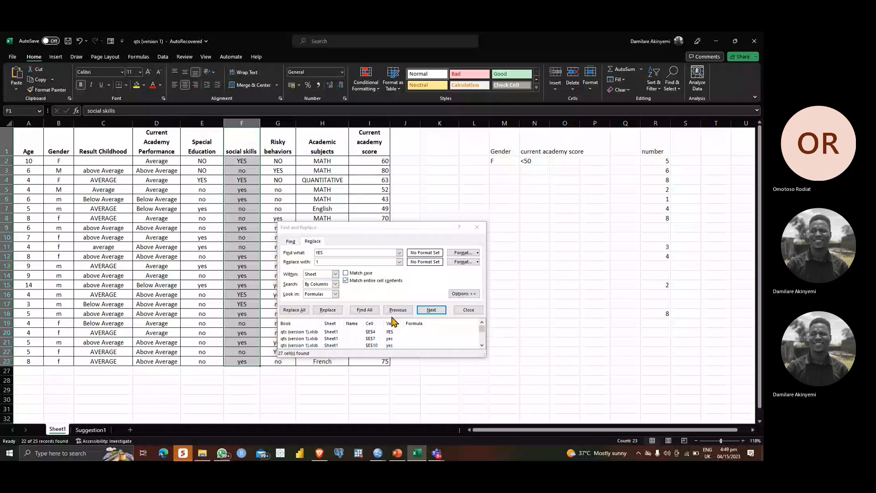
{"action": "left_click", "coordinate": [301, 312]}
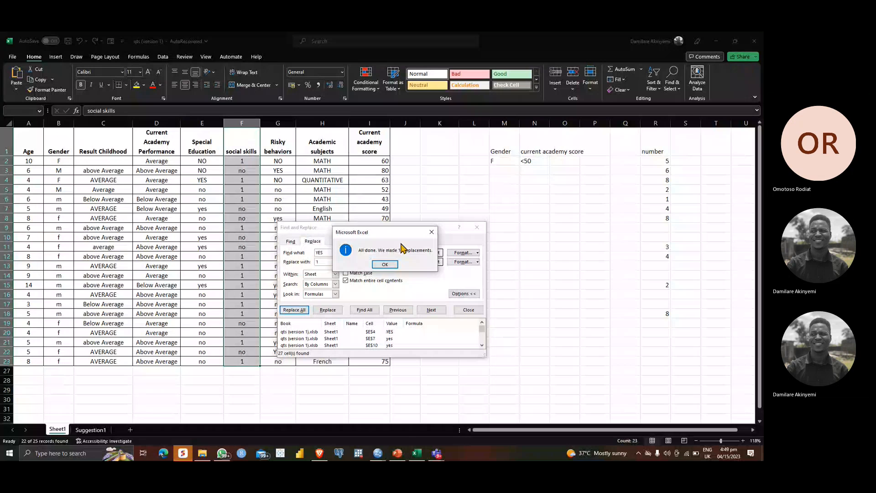
{"action": "left_click", "coordinate": [385, 266]}
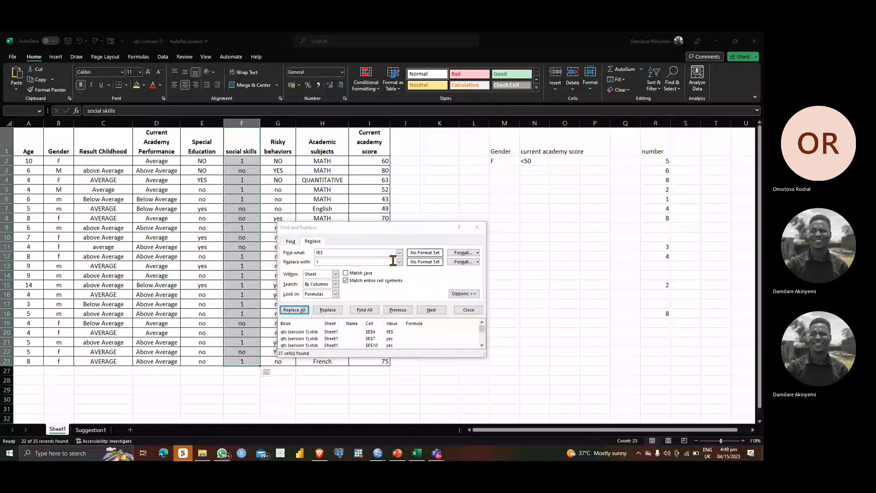
Step: Replace every NO with 0 in the social skills column and close Find and Replace
{"action": "left_click", "coordinate": [370, 254]}
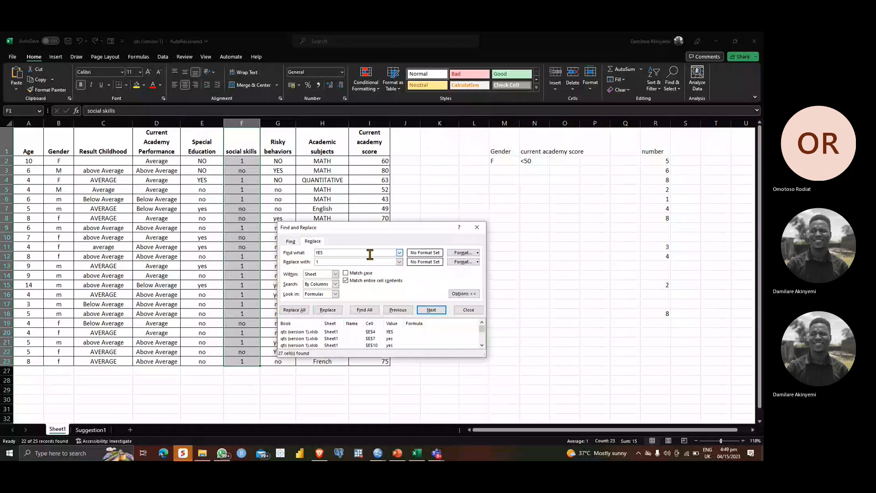
{"action": "type", "text": "NO"}
{"action": "key", "text": "Tab"}
{"action": "type", "text": "0"}
{"action": "key", "text": "Return"}
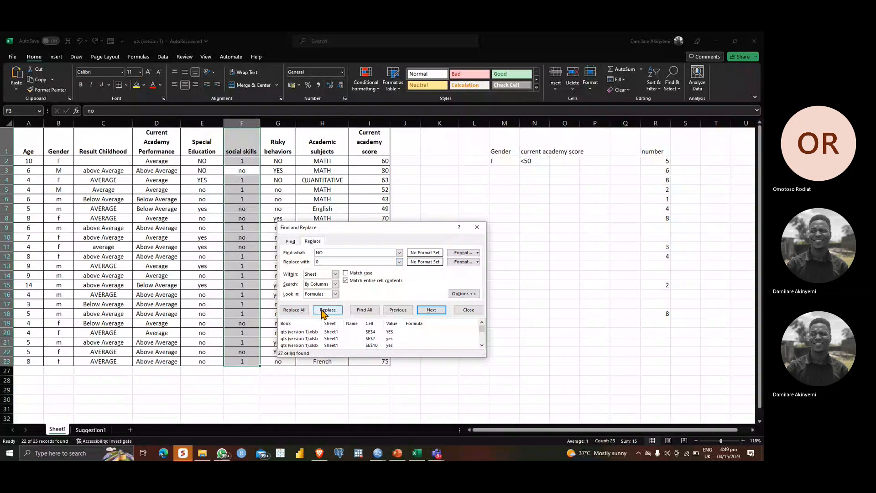
{"action": "left_click", "coordinate": [306, 310]}
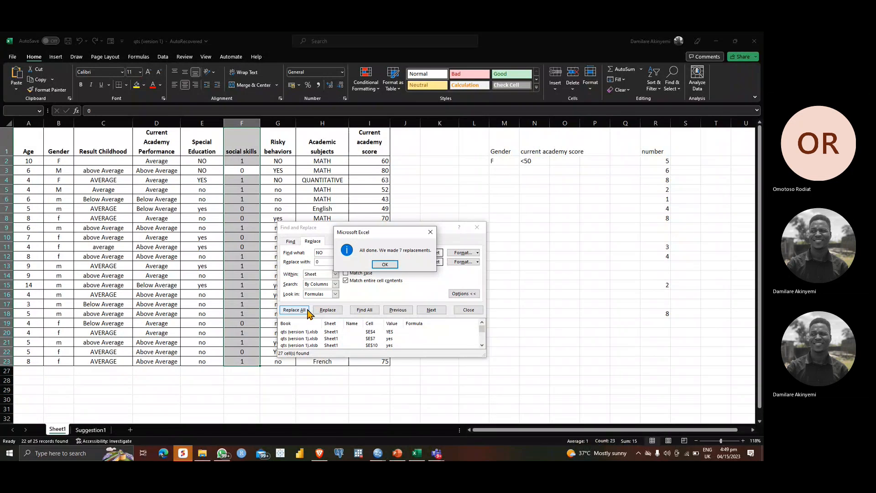
{"action": "left_click", "coordinate": [387, 266]}
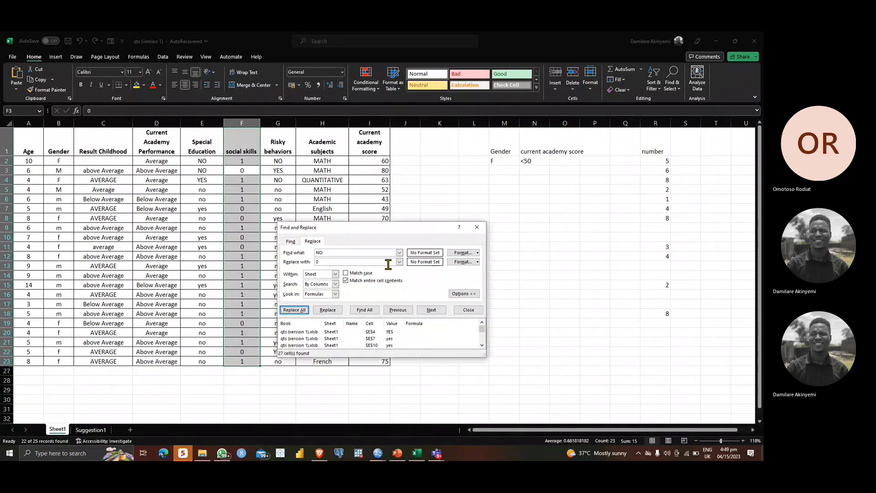
{"action": "left_click", "coordinate": [479, 230]}
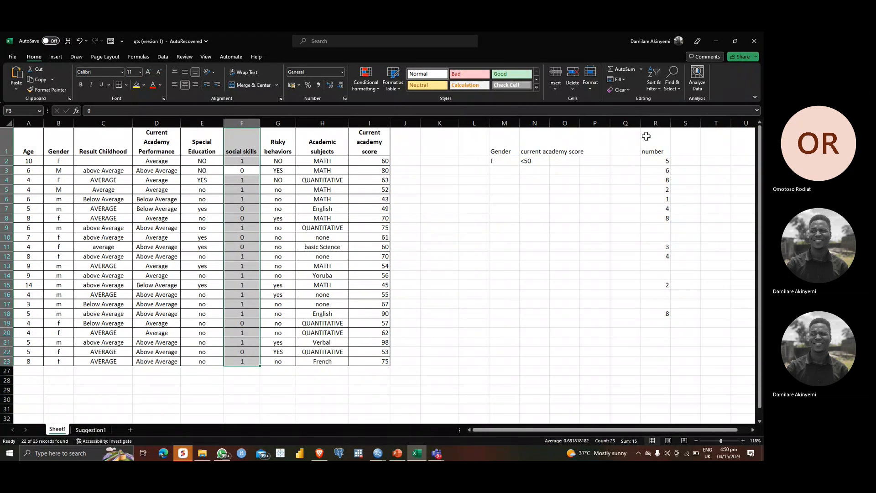
Step: Fill the blank cells of the number column, R1:R18, with 2 using Replace, and close Find and Replace
{"action": "left_click", "coordinate": [673, 84]}
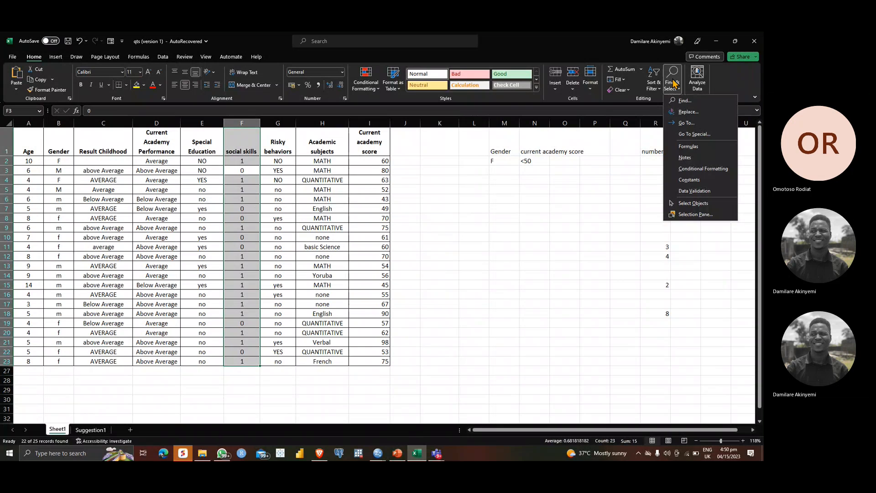
{"action": "left_click", "coordinate": [687, 109]}
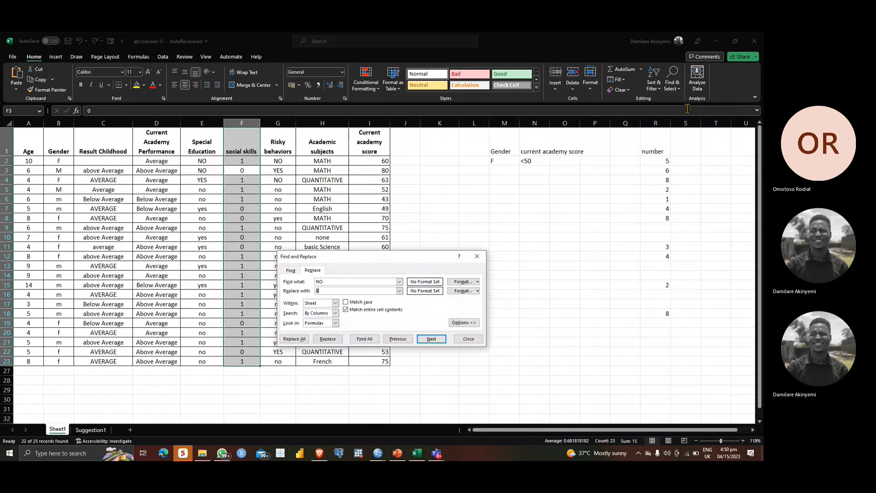
{"action": "left_click_drag", "start_coordinate": [655, 151], "coordinate": [661, 289]}
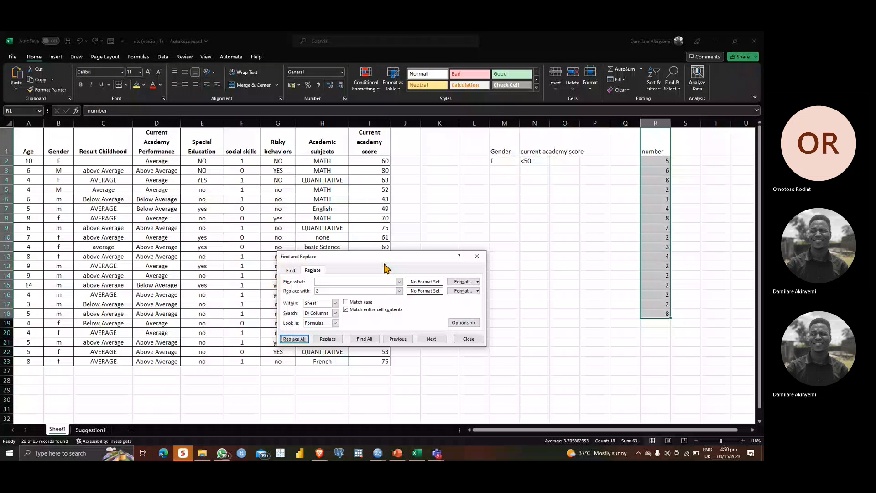
{"action": "left_click", "coordinate": [475, 257]}
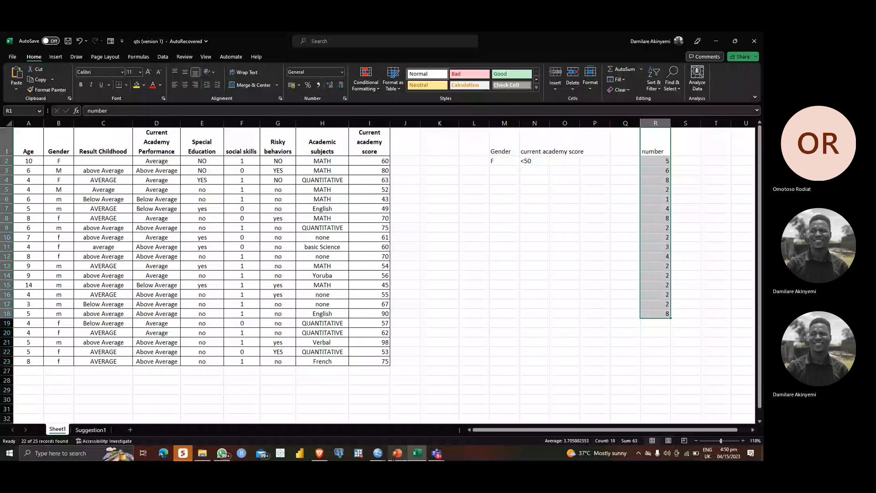
Step: Switch to PowerPoint and review slides 14 to 17, from the Find command to why data preparation is important
{"action": "left_click", "coordinate": [395, 455]}
{"action": "left_click", "coordinate": [87, 379]}
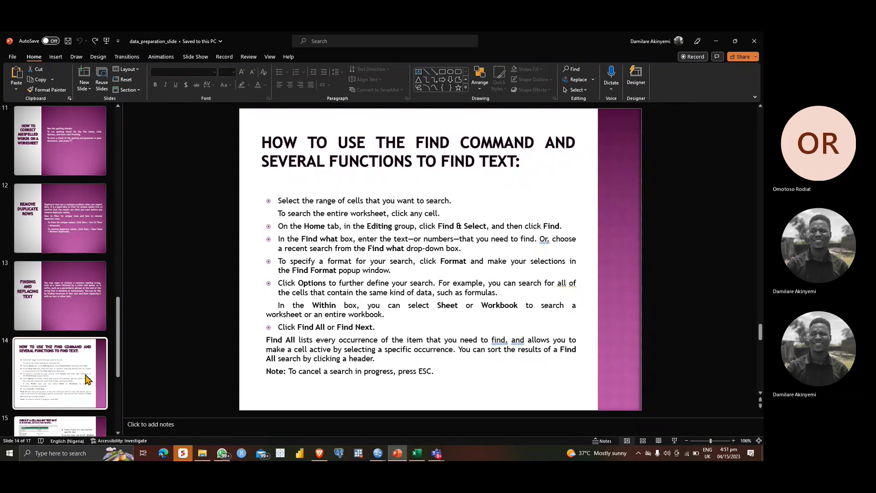
{"action": "scroll", "coordinate": [86, 379], "scroll_direction": "down", "scroll_amount": 2}
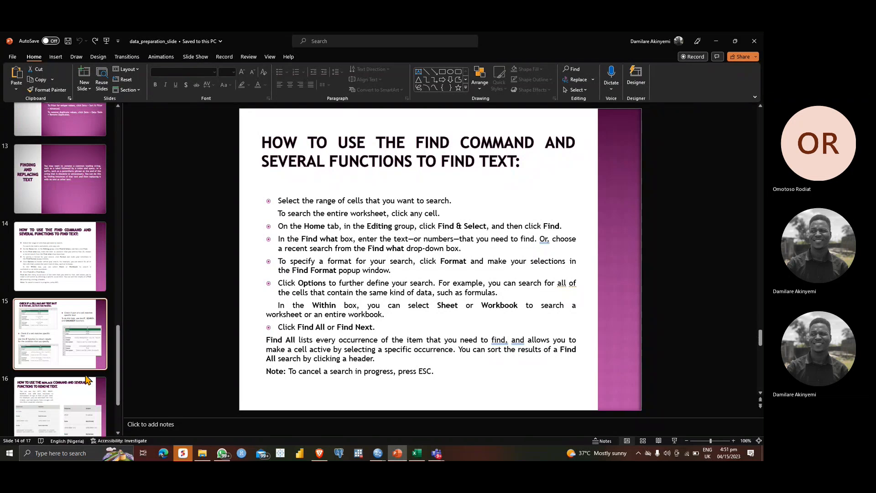
{"action": "key", "text": "Down"}
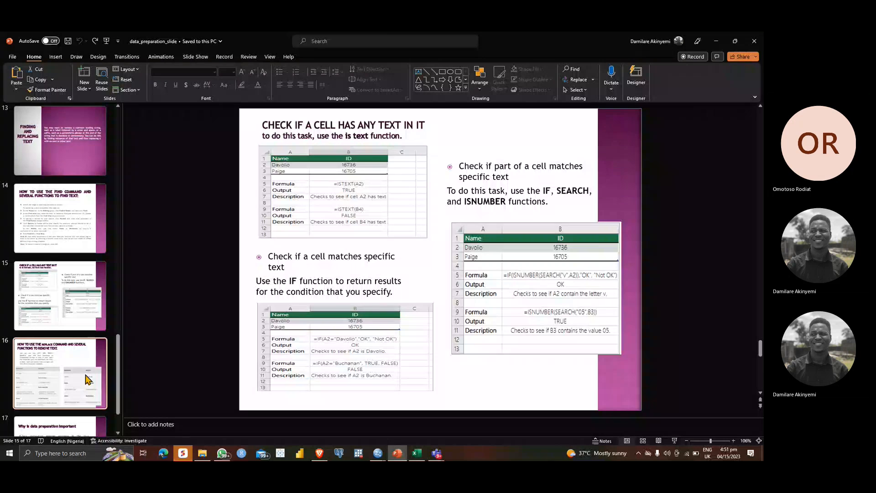
{"action": "key", "text": "Down"}
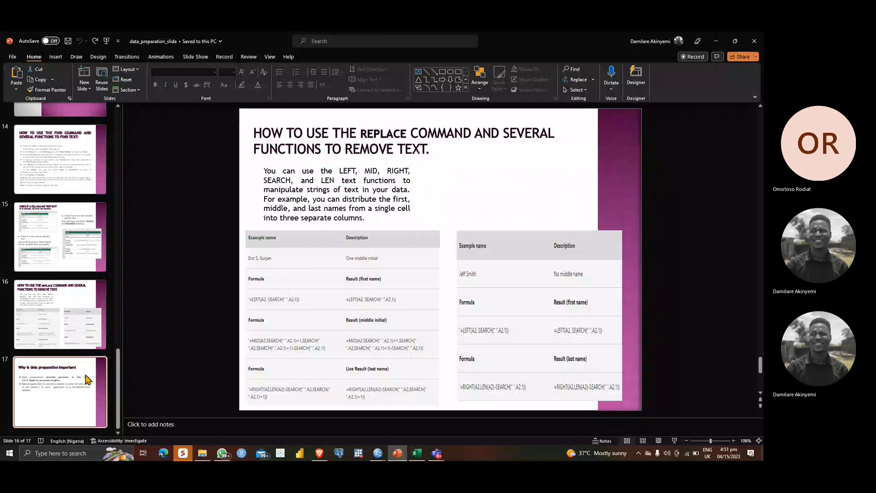
{"action": "left_click", "coordinate": [87, 379]}
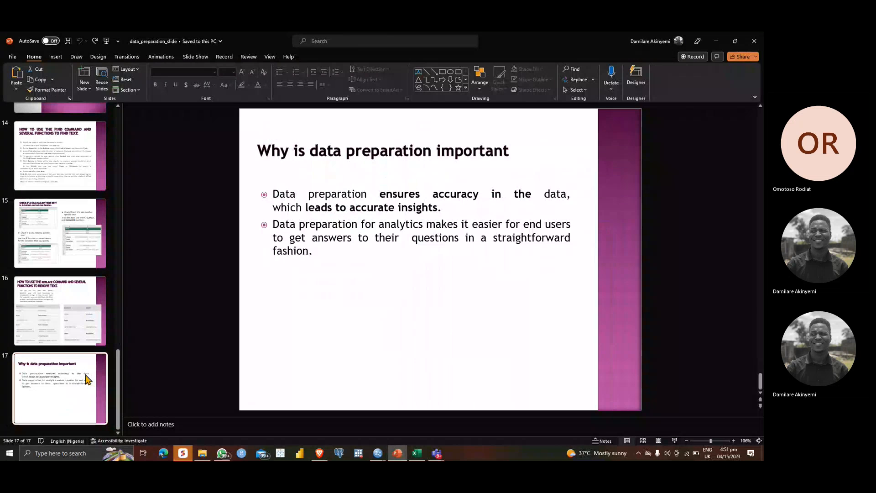